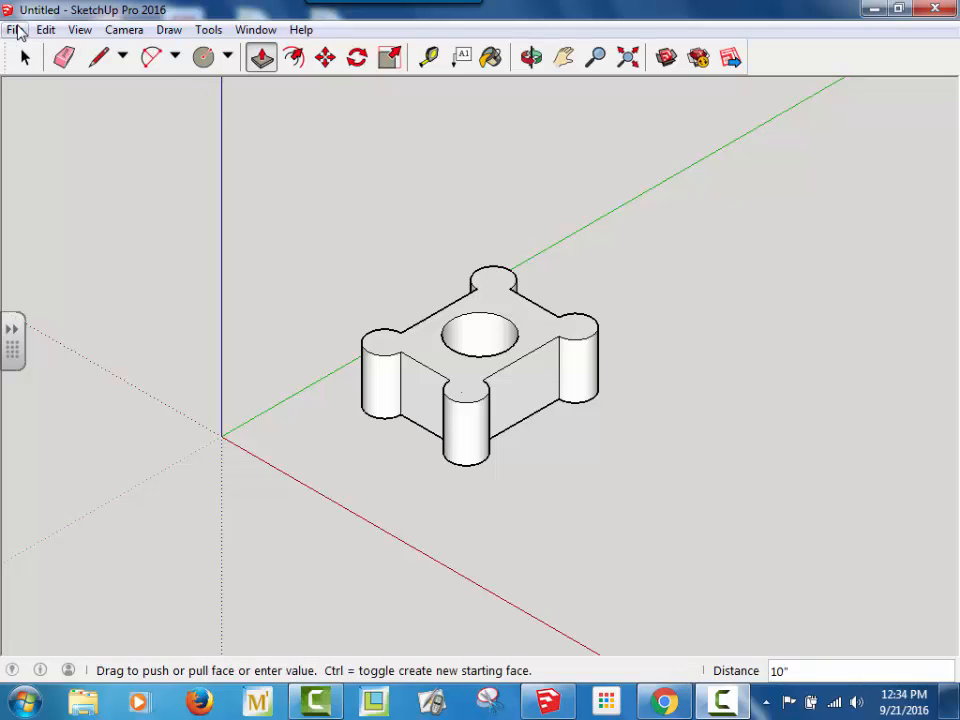
- Start a new model without saving the current one and switch to the standard Top view
{"action": "left_click", "coordinate": [17, 32]}
{"action": "left_click", "coordinate": [48, 72]}
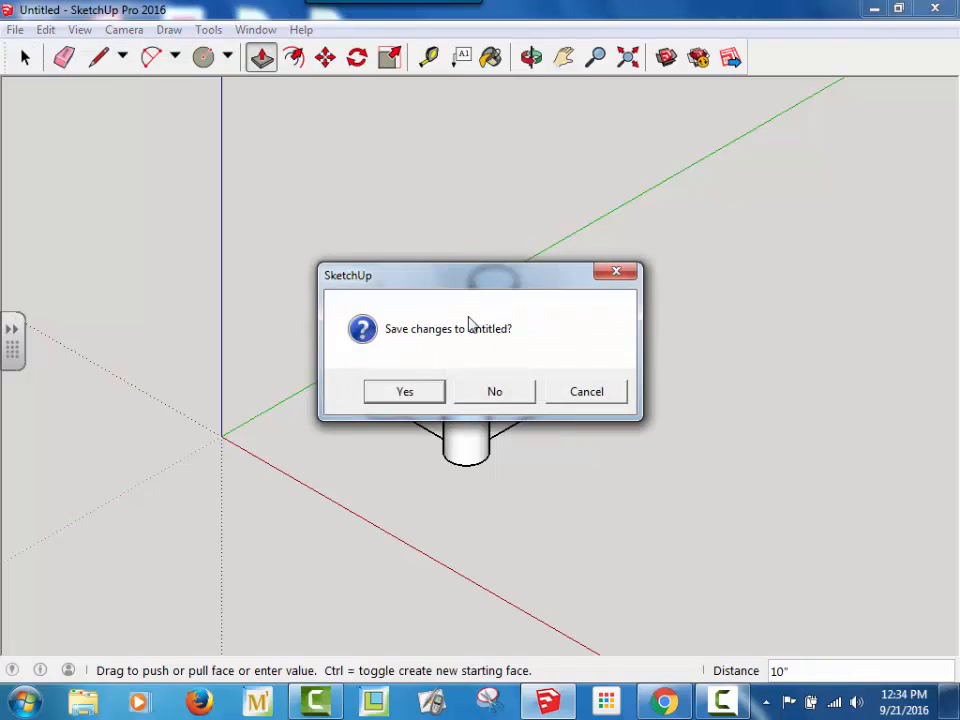
{"action": "left_click", "coordinate": [493, 393]}
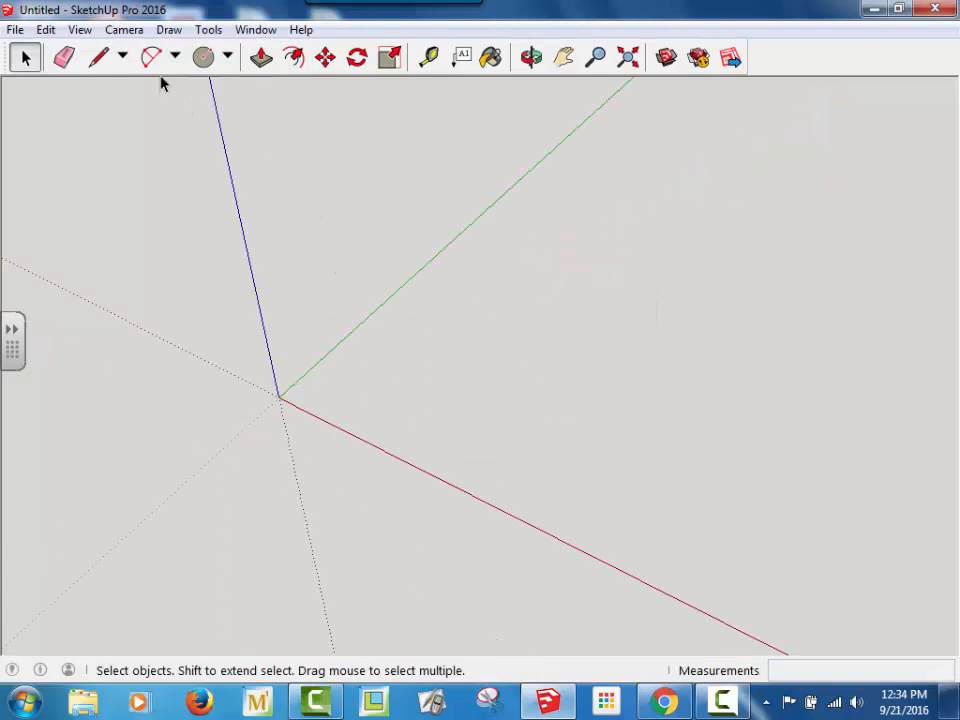
{"action": "left_click", "coordinate": [124, 31]}
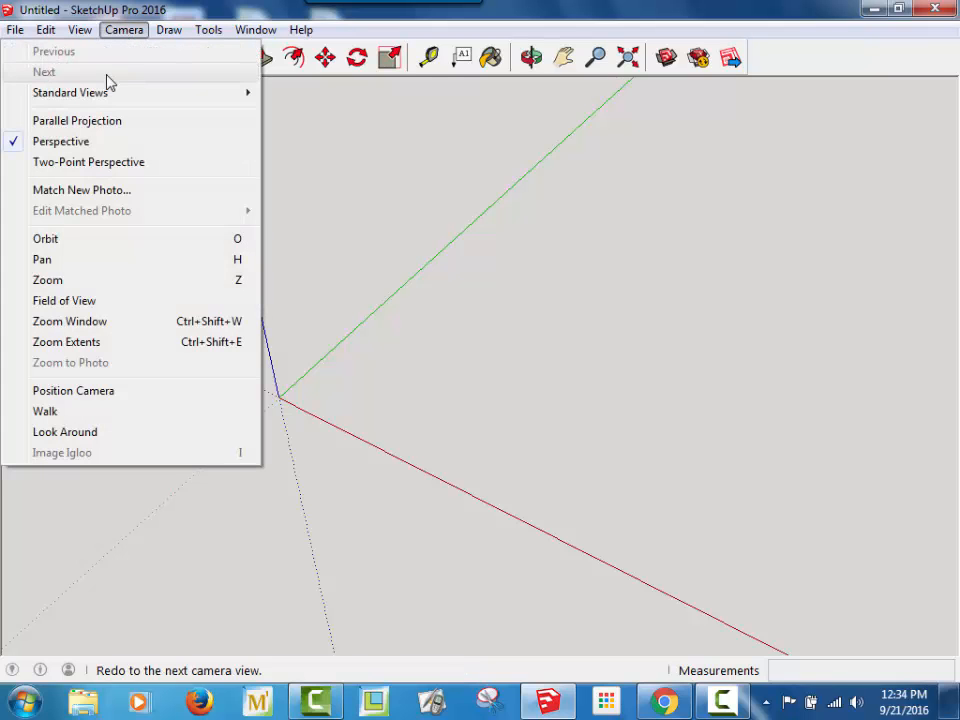
{"action": "mouse_move", "coordinate": [117, 94]}
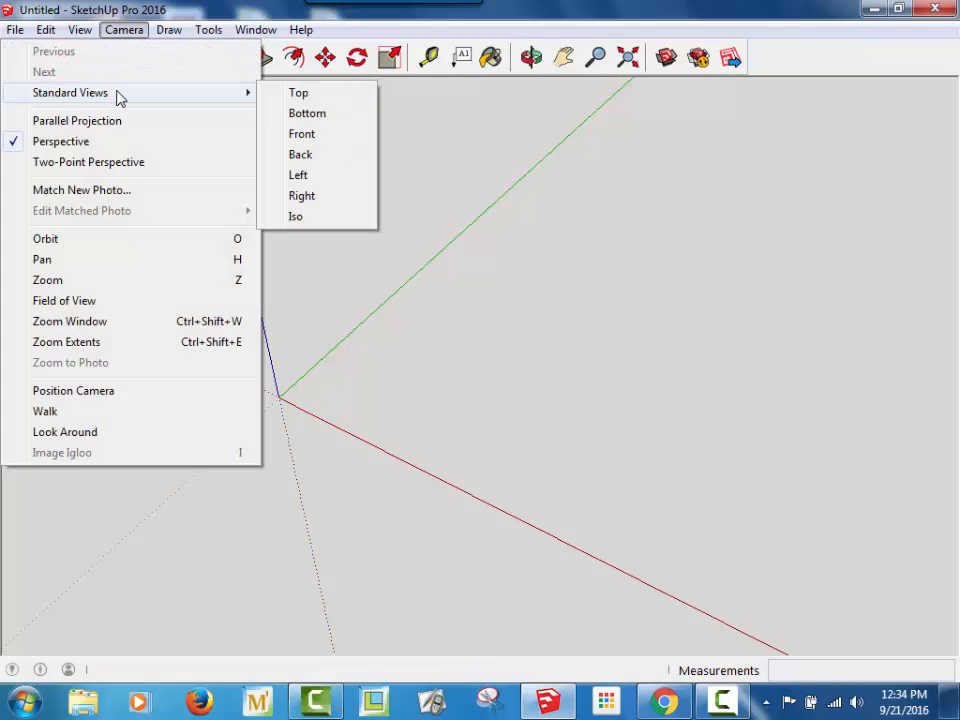
{"action": "left_click", "coordinate": [297, 95]}
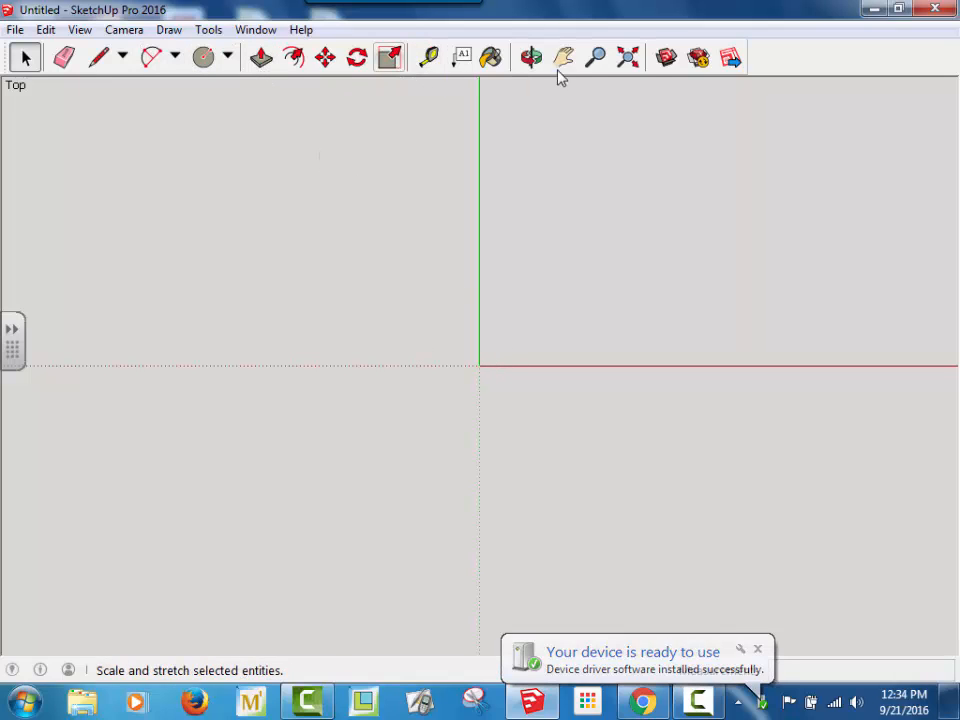
- Create a guide 10" from the green axis and another 20" from the red axis with the Tape Measure
{"action": "left_click", "coordinate": [428, 58]}
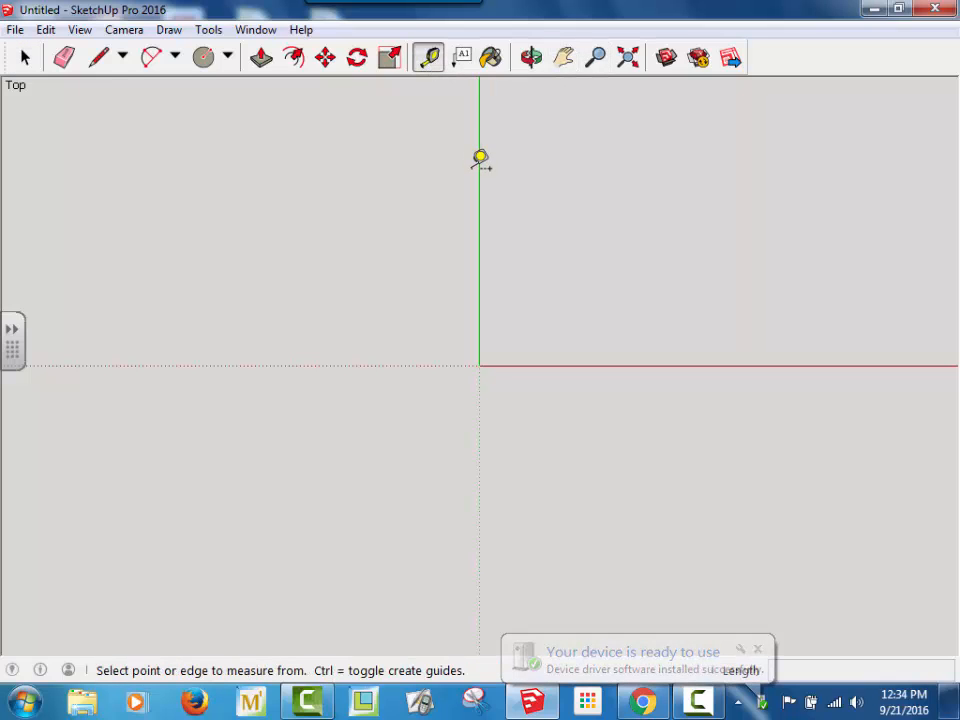
{"action": "left_click", "coordinate": [480, 169]}
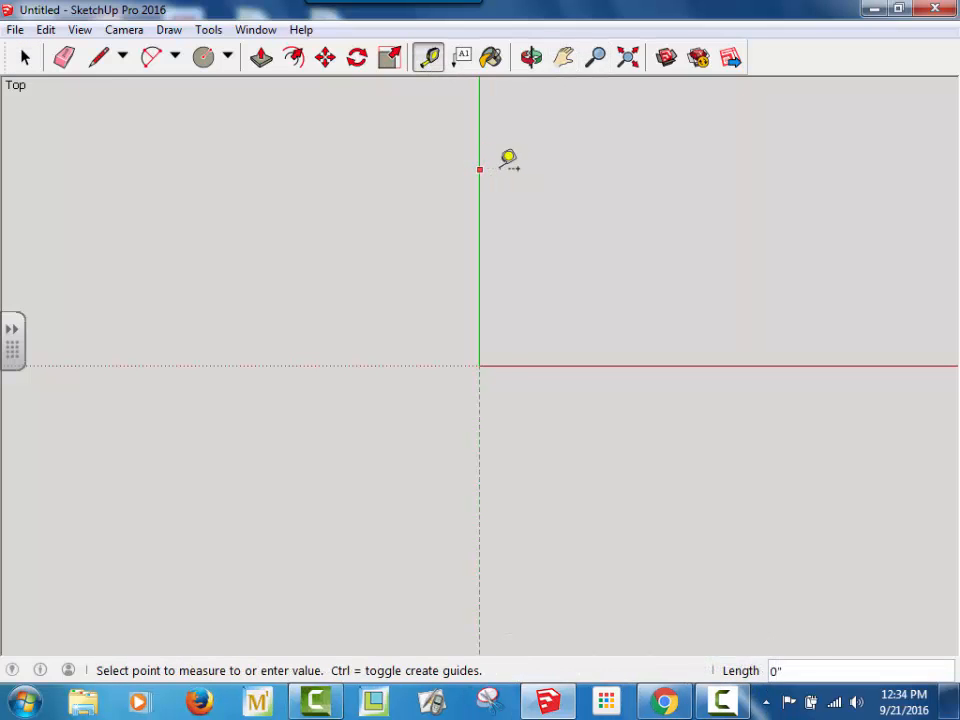
{"action": "left_click", "coordinate": [521, 160]}
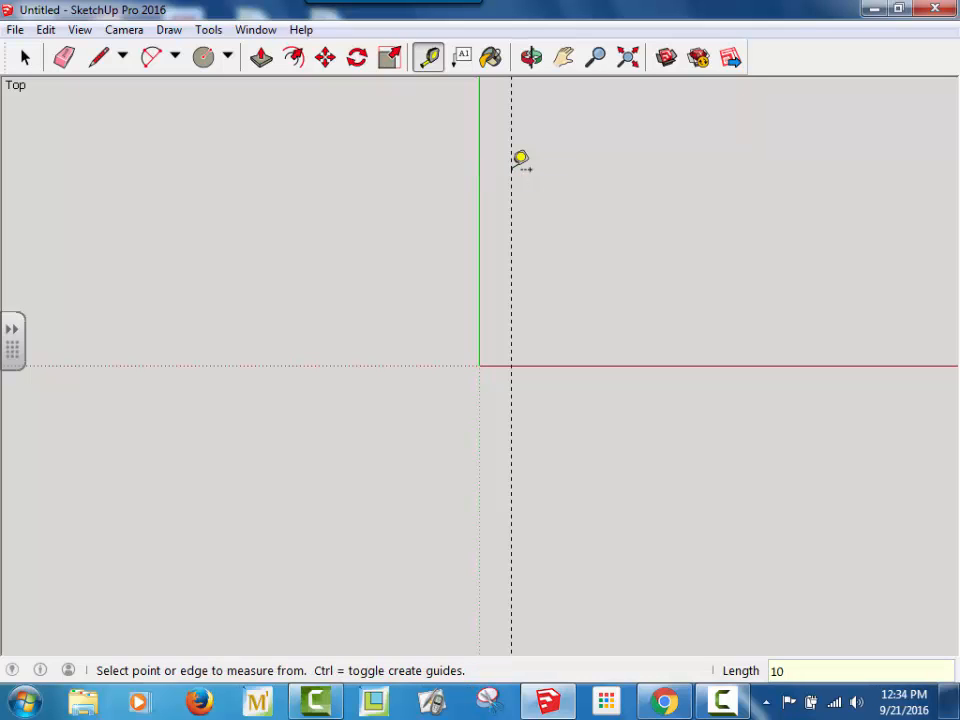
{"action": "key", "text": "Return"}
{"action": "left_click", "coordinate": [557, 365]}
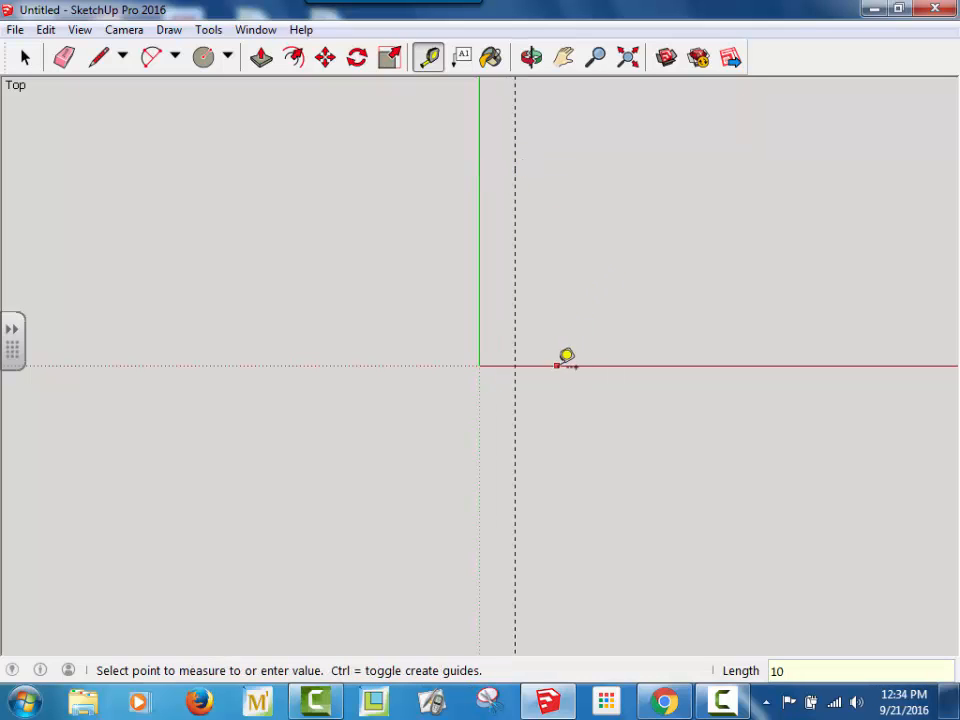
{"action": "left_click", "coordinate": [557, 308]}
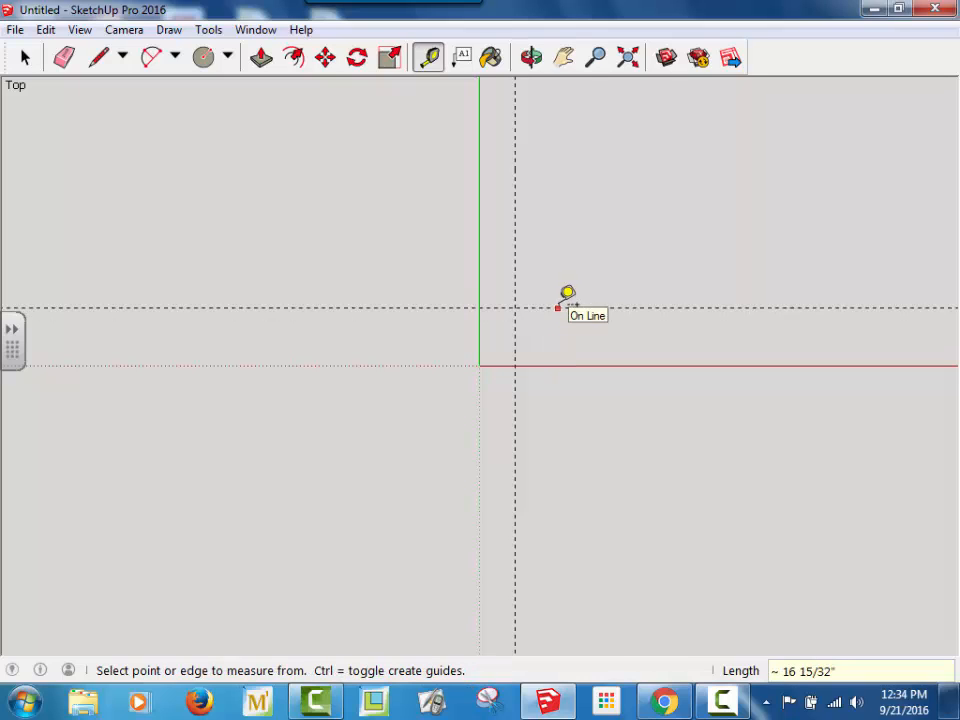
{"action": "type", "text": "20"}
{"action": "key", "text": "Return"}
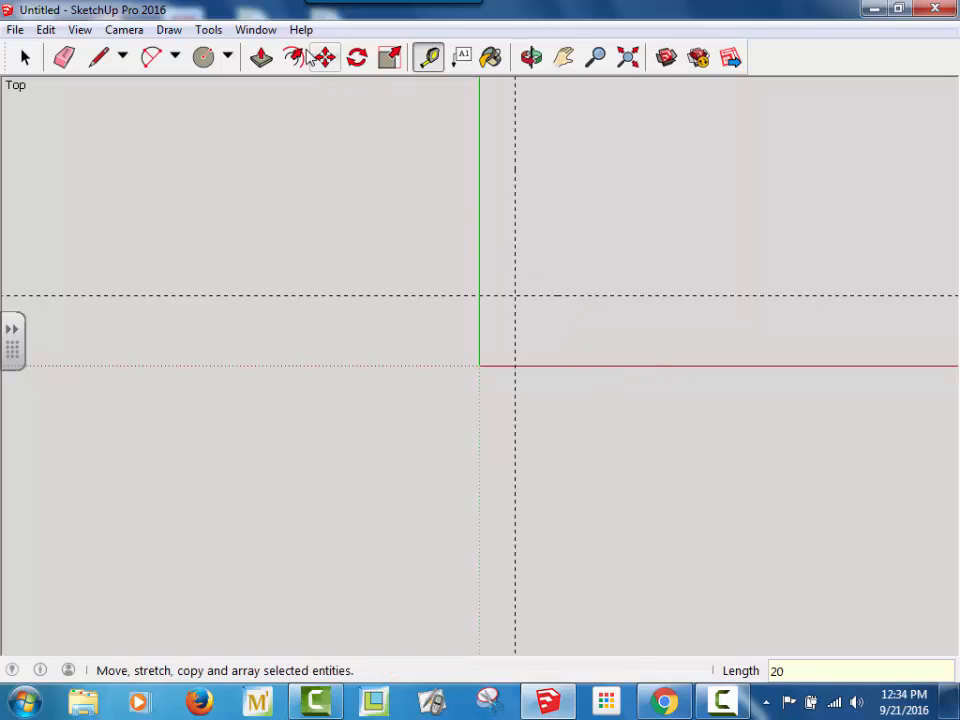
- Draw a 15" by 20" rectangle starting from the intersection of the two guides
{"action": "left_click", "coordinate": [229, 57]}
{"action": "left_click", "coordinate": [228, 85]}
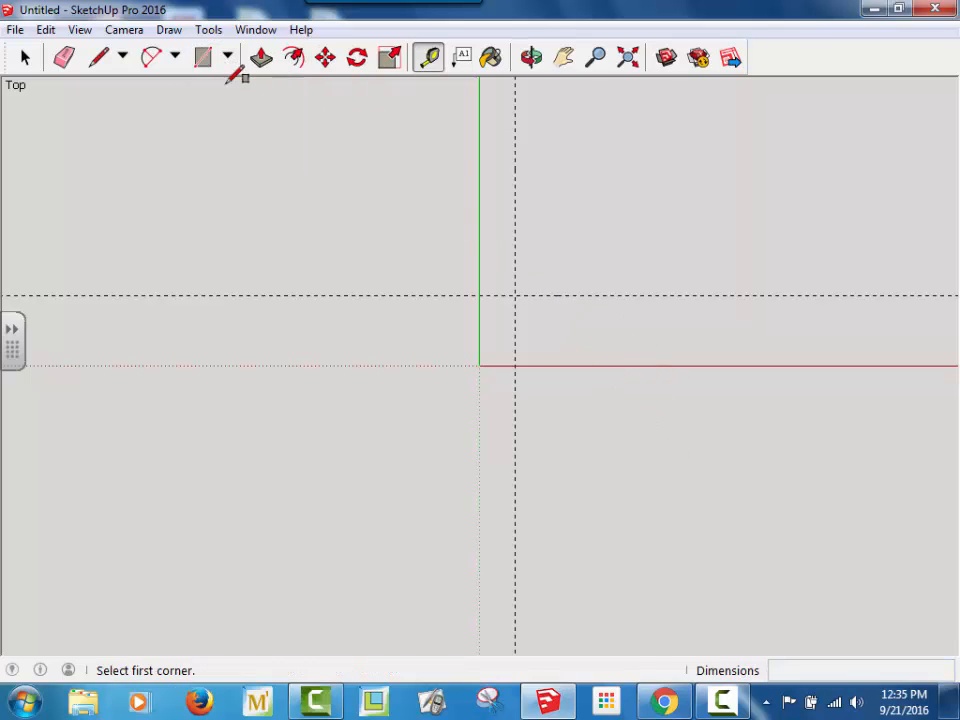
{"action": "left_click", "coordinate": [515, 295]}
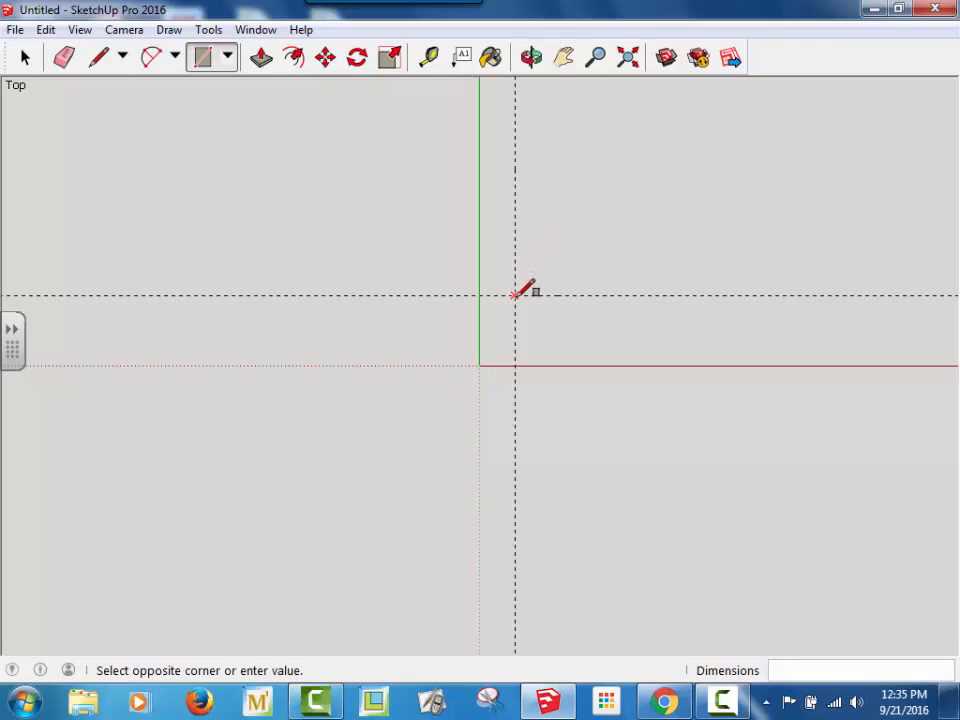
{"action": "left_click", "coordinate": [584, 201]}
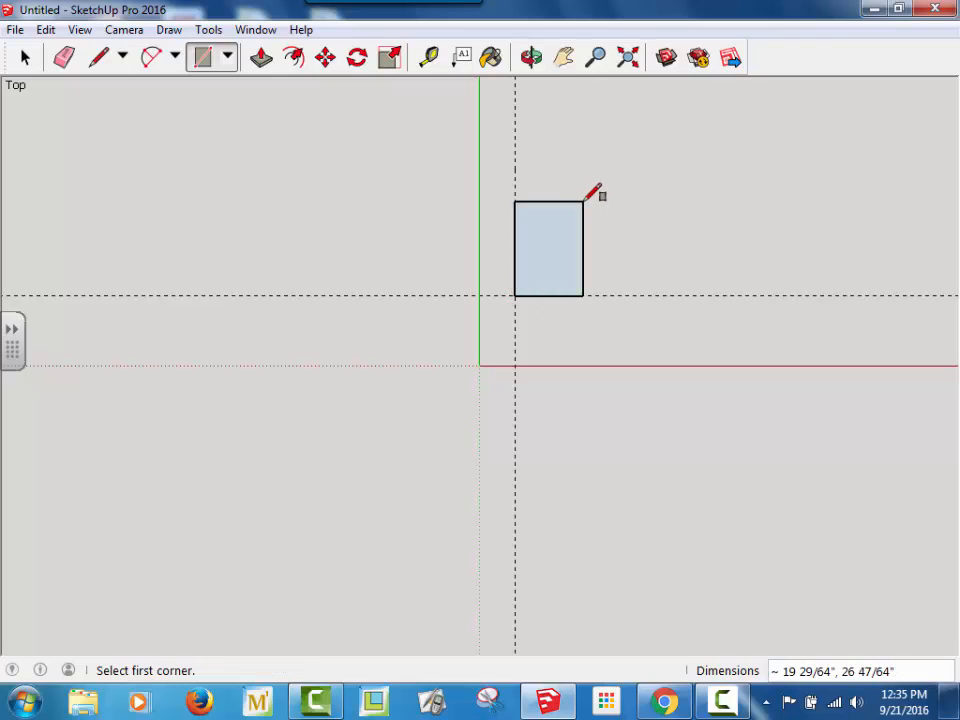
{"action": "type", "text": "15,20"}
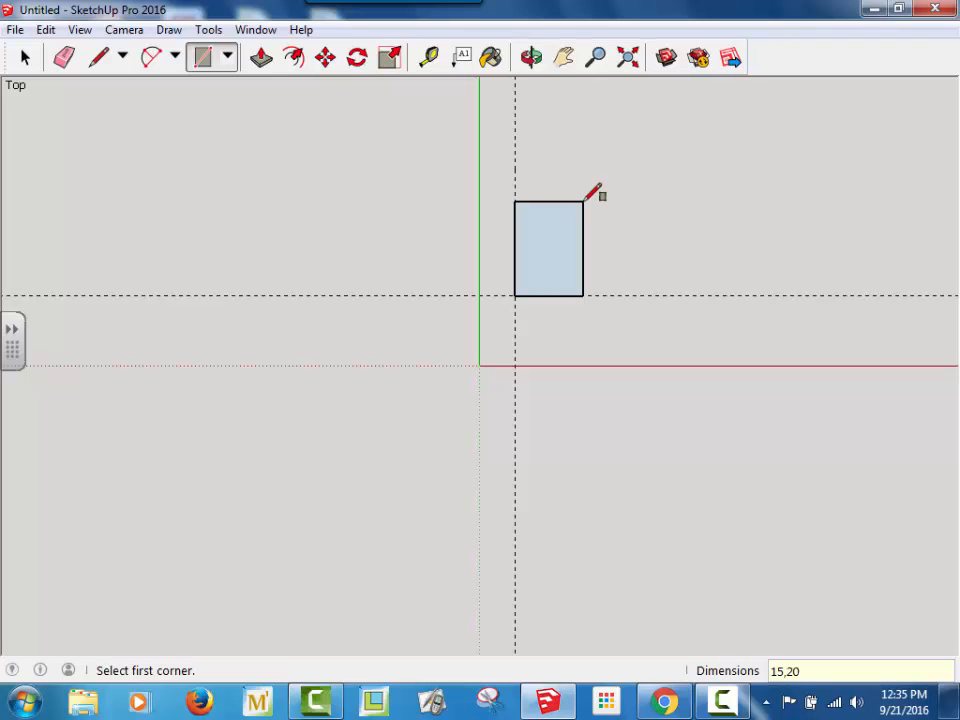
{"action": "key", "text": "Return"}
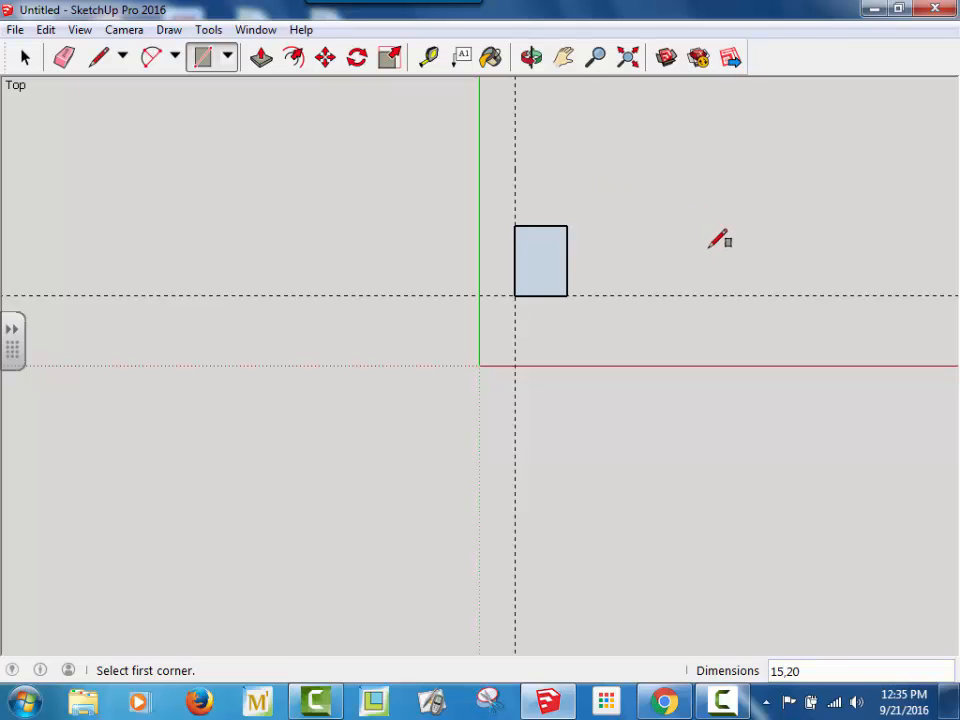
- Change the camera to Parallel Projection with the rectangle enlarged in view
{"action": "scroll", "coordinate": [718, 240], "scroll_direction": "up", "scroll_amount": 4}
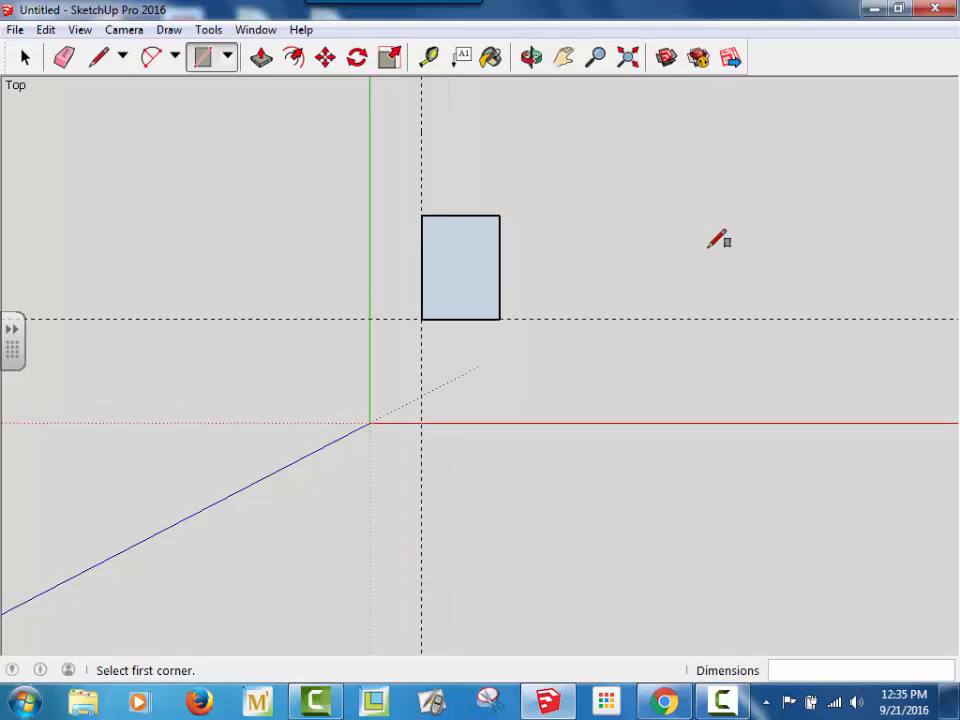
{"action": "left_click", "coordinate": [124, 31]}
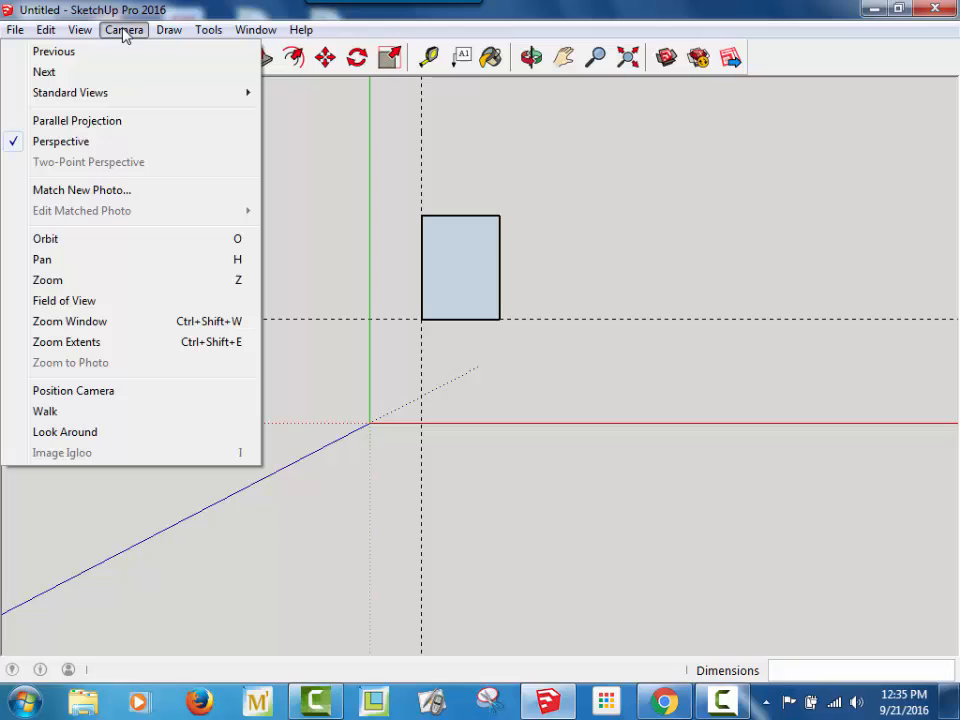
{"action": "left_click", "coordinate": [97, 121]}
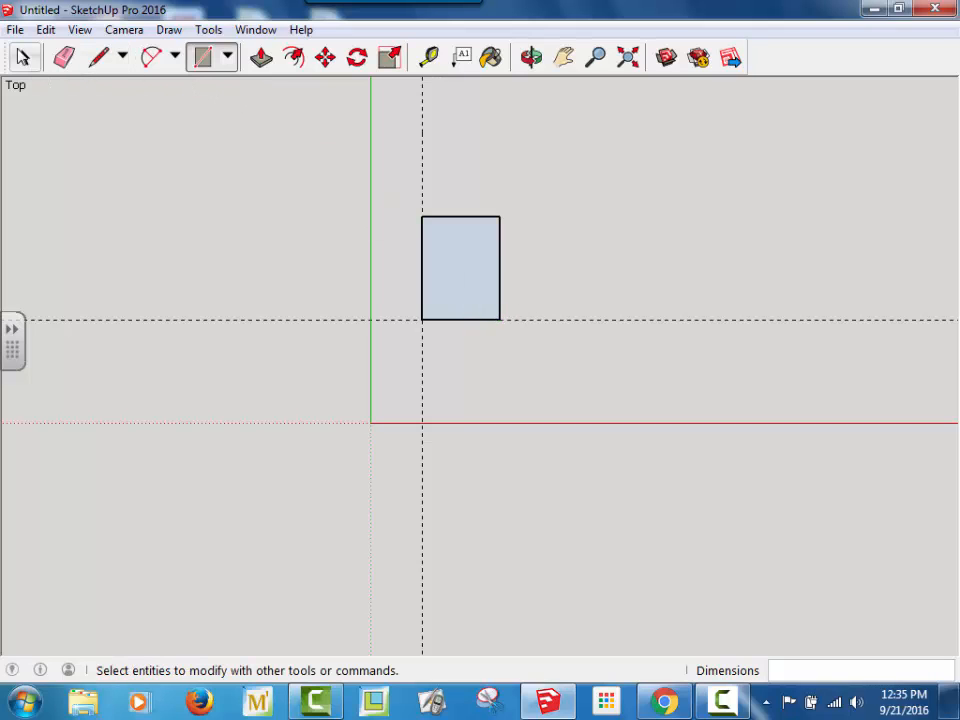
- Create two diagonal guides between the rectangle's opposite corners to mark its center
{"action": "left_click", "coordinate": [427, 57]}
{"action": "left_click", "coordinate": [499, 216]}
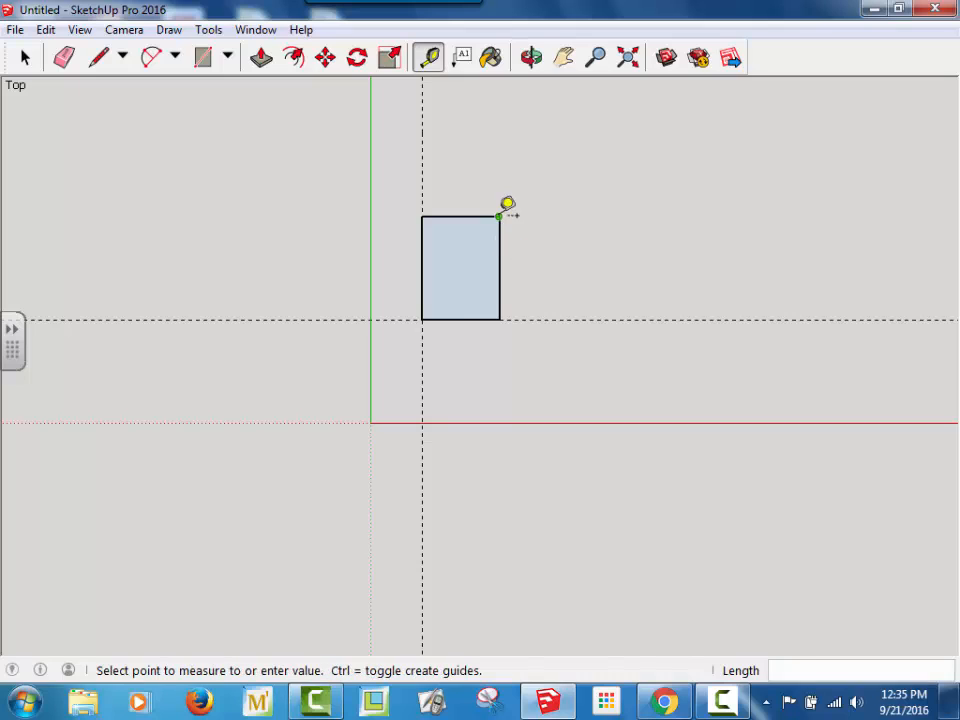
{"action": "left_click", "coordinate": [422, 319]}
{"action": "left_click", "coordinate": [422, 216]}
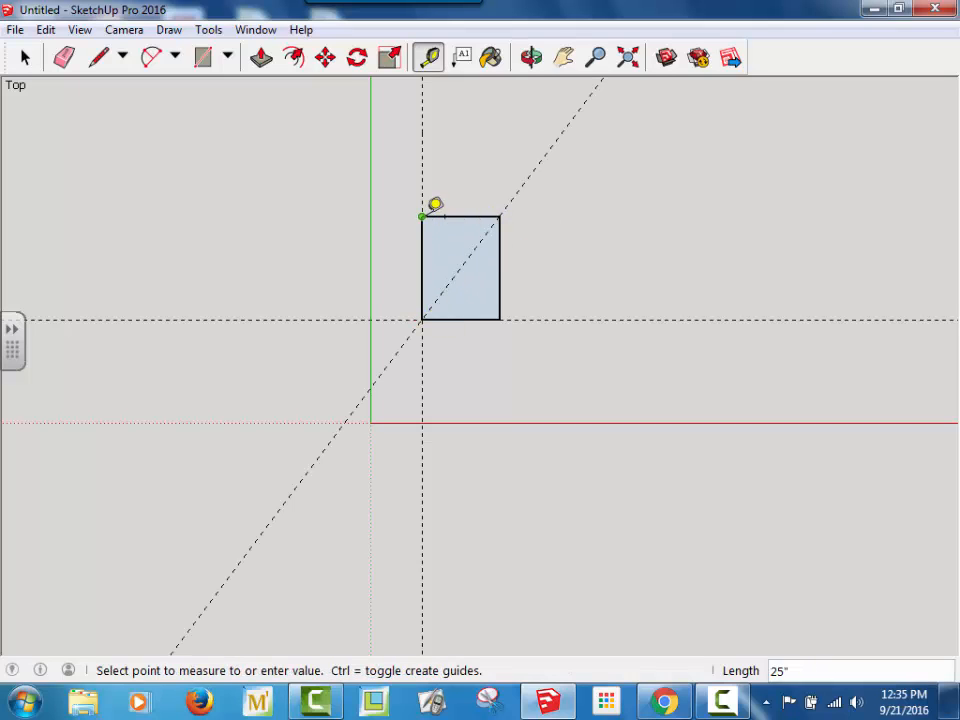
{"action": "left_click", "coordinate": [500, 319]}
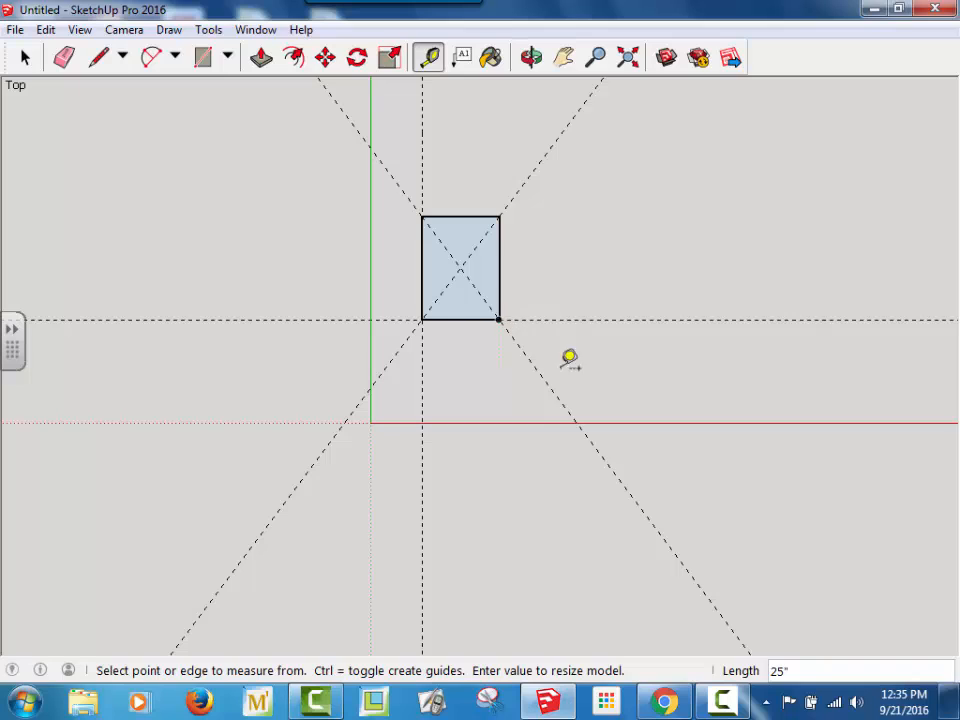
- Draw a circle of radius 5" centered where the diagonal guides cross
{"action": "left_click", "coordinate": [229, 60]}
{"action": "left_click", "coordinate": [218, 131]}
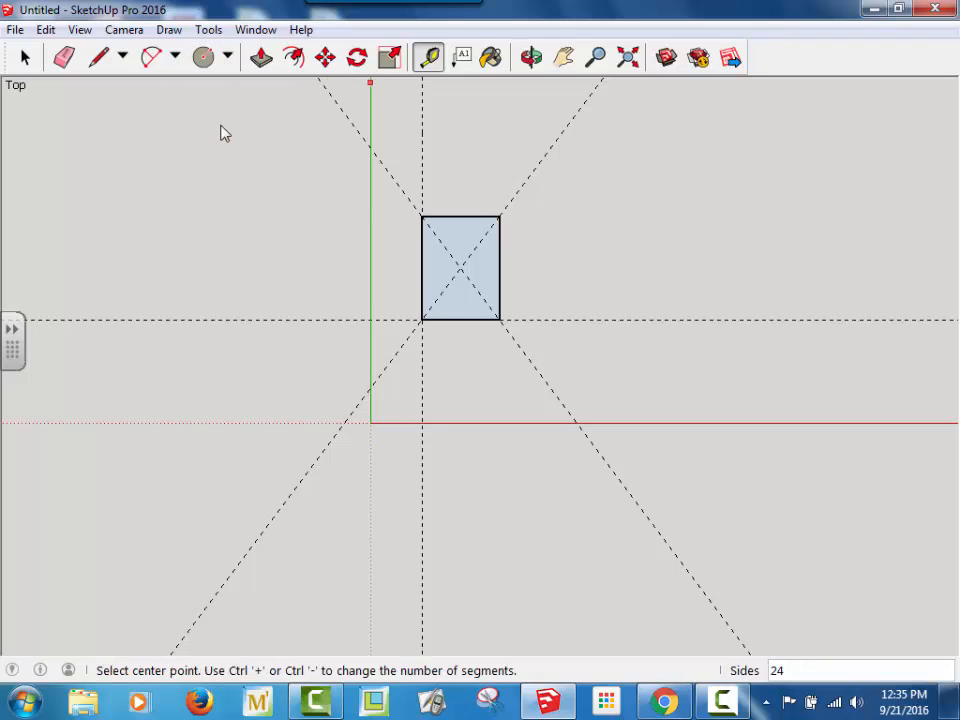
{"action": "left_click", "coordinate": [460, 267]}
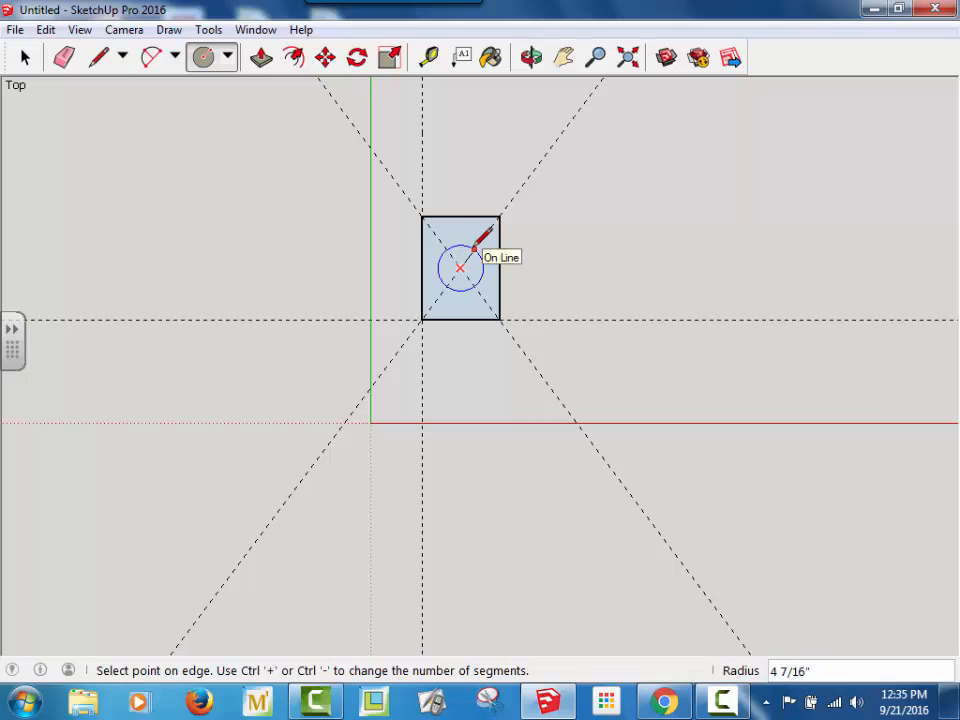
{"action": "left_click", "coordinate": [474, 246]}
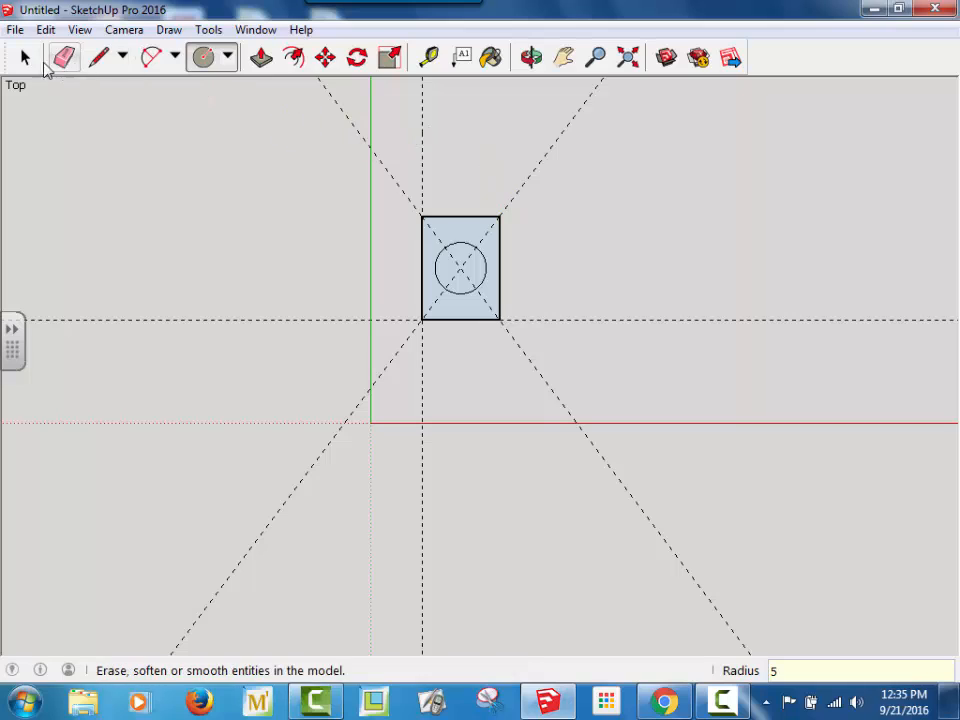
{"action": "left_click", "coordinate": [27, 60]}
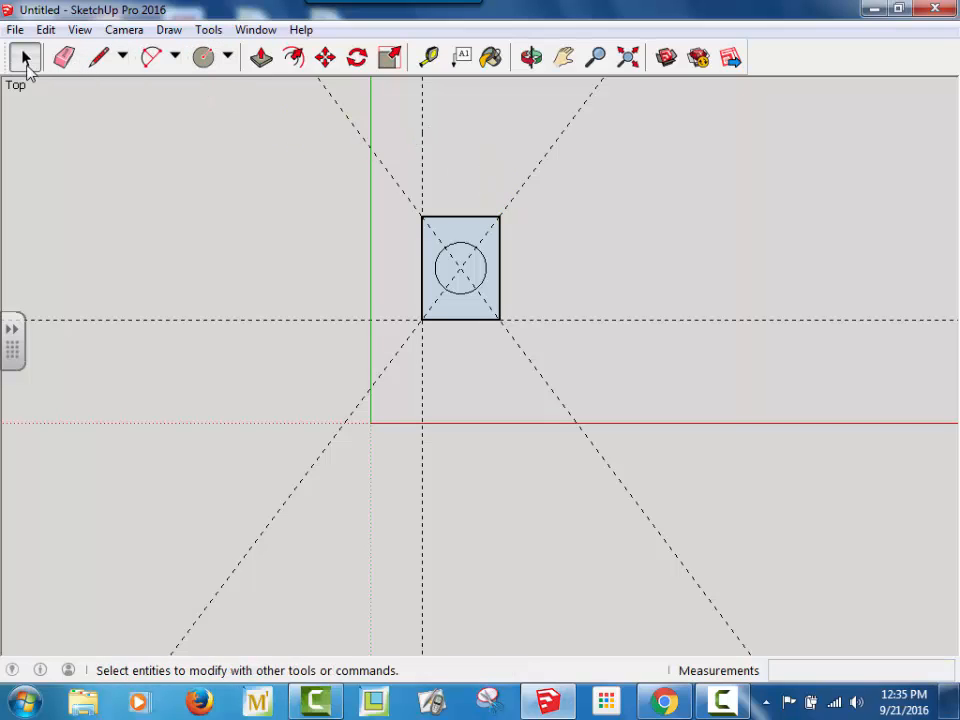
- Draw circles of radius 3" centered on the rectangle's upper-right and upper-left corners
{"action": "left_click", "coordinate": [201, 59]}
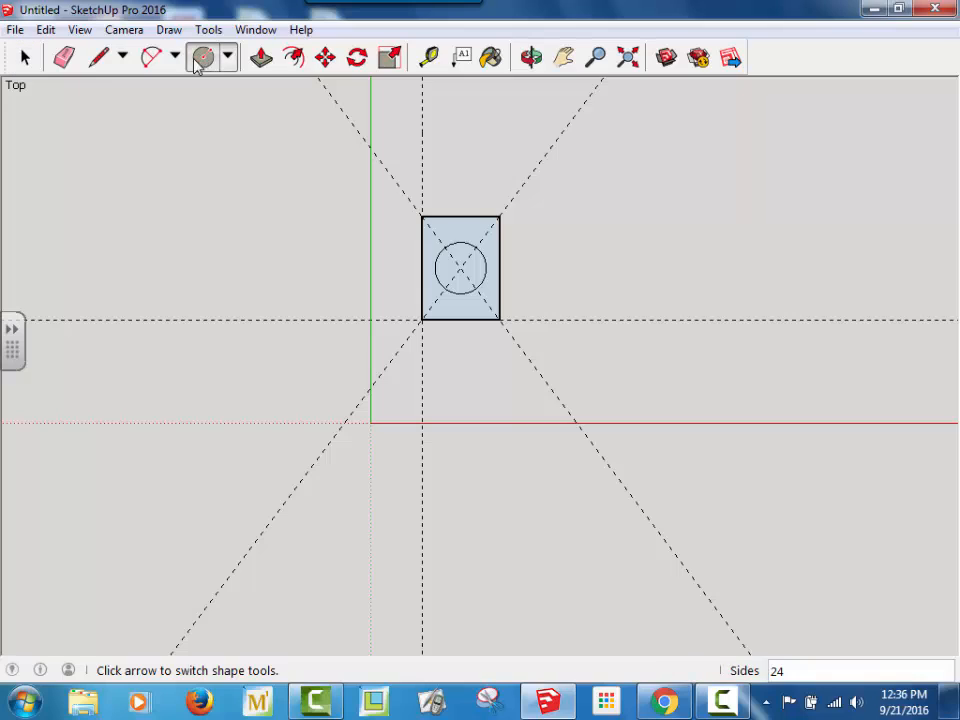
{"action": "left_click", "coordinate": [499, 216]}
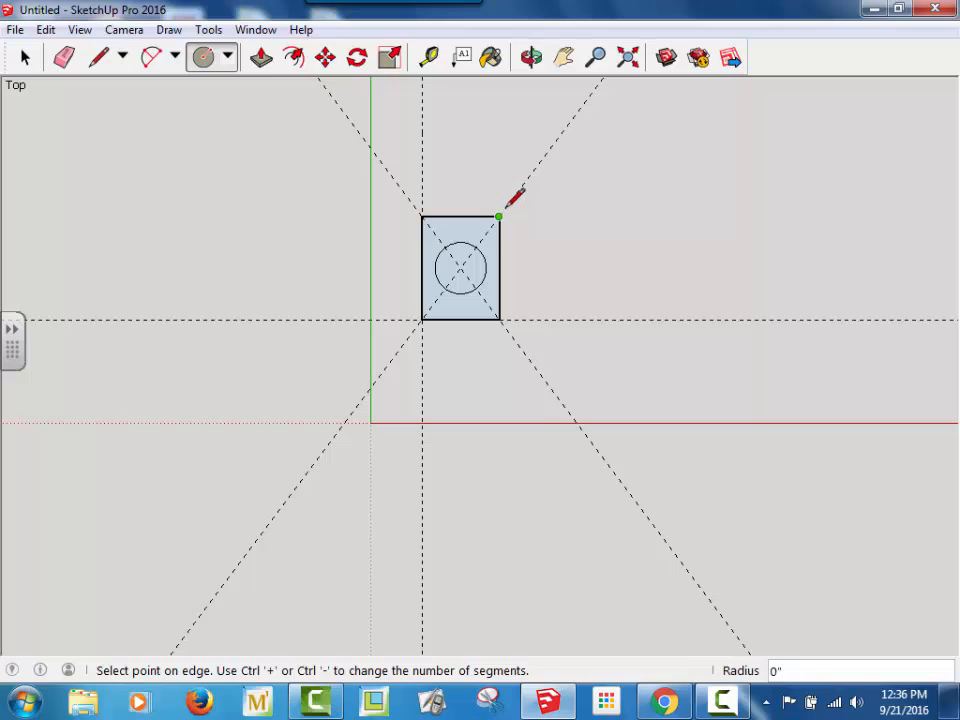
{"action": "left_click", "coordinate": [511, 201]}
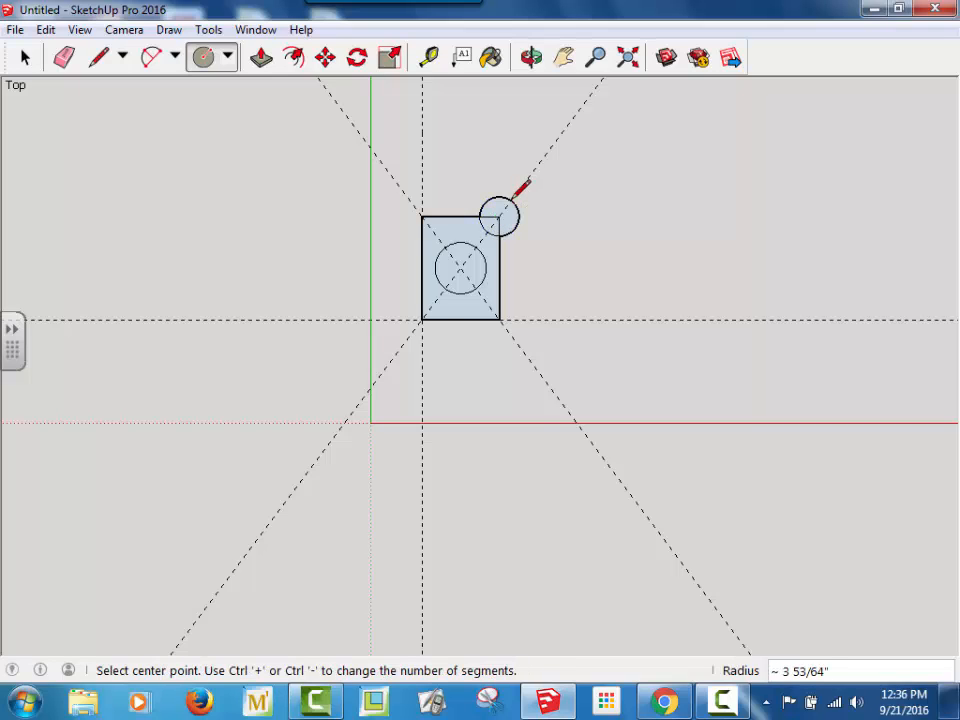
{"action": "type", "text": "3"}
{"action": "key", "text": "Return"}
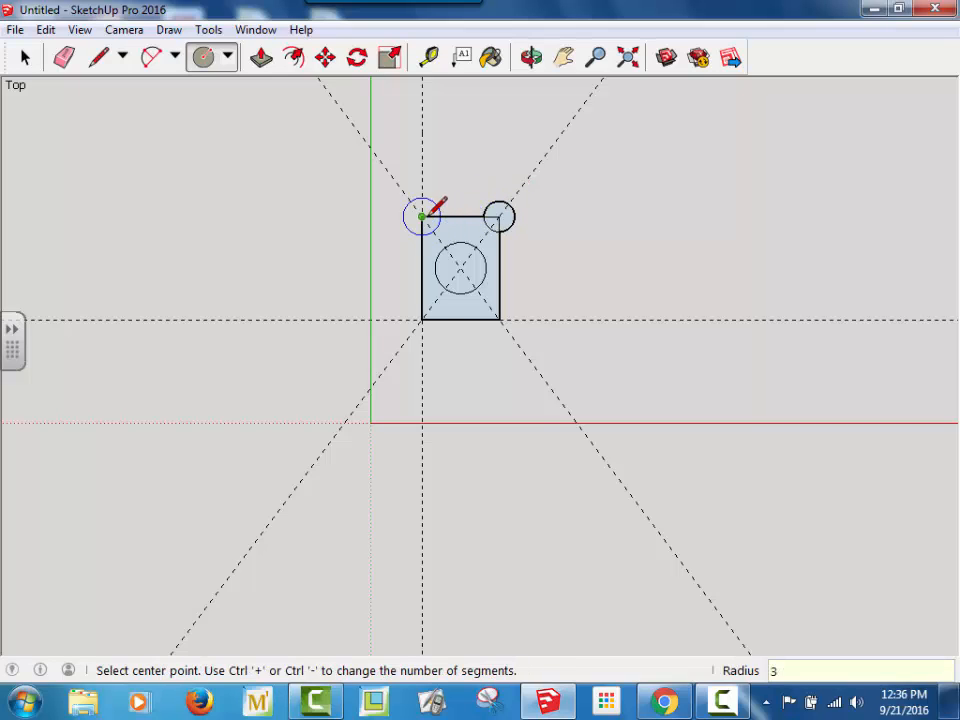
{"action": "left_click", "coordinate": [422, 216]}
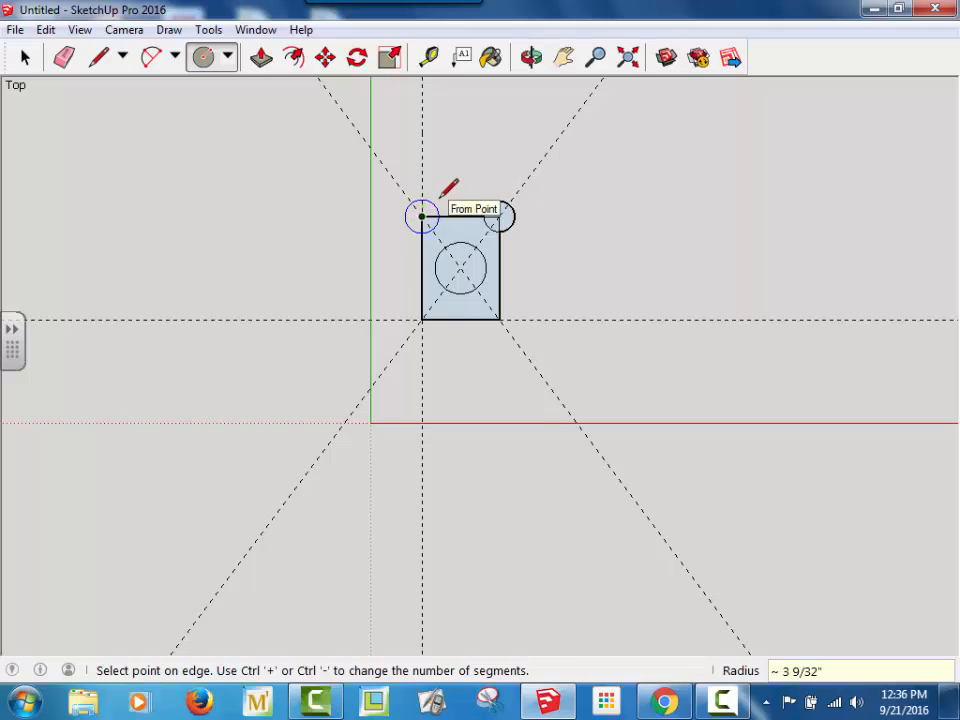
{"action": "left_click", "coordinate": [443, 195]}
{"action": "type", "text": "3"}
{"action": "key", "text": "Return"}
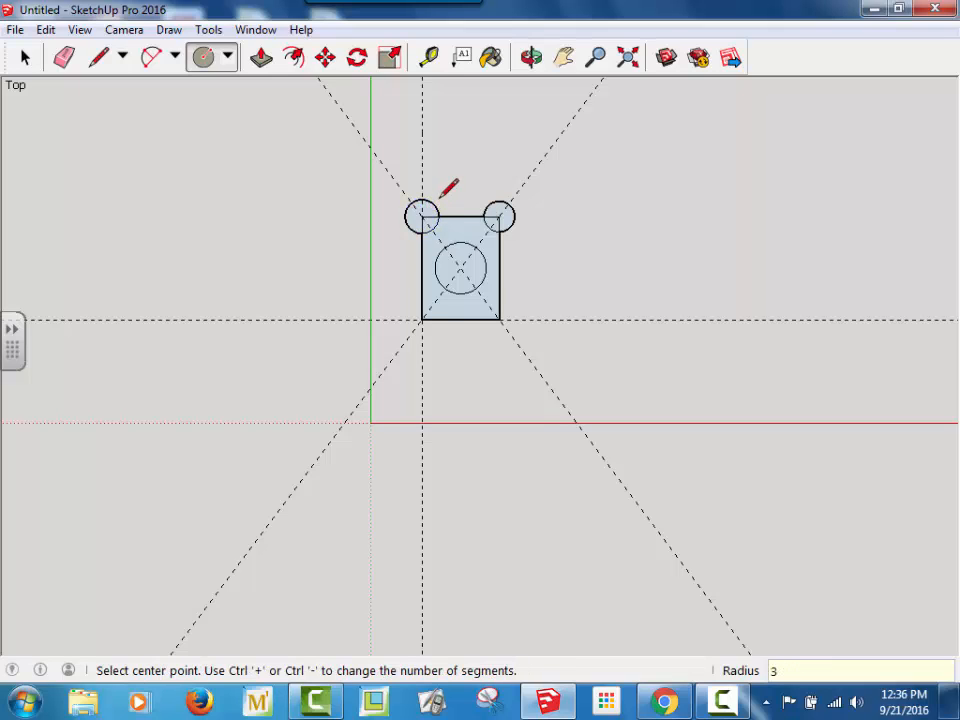
- Draw circles of radius 3" centered on the rectangle's lower-right and lower-left corners
{"action": "left_click", "coordinate": [499, 319]}
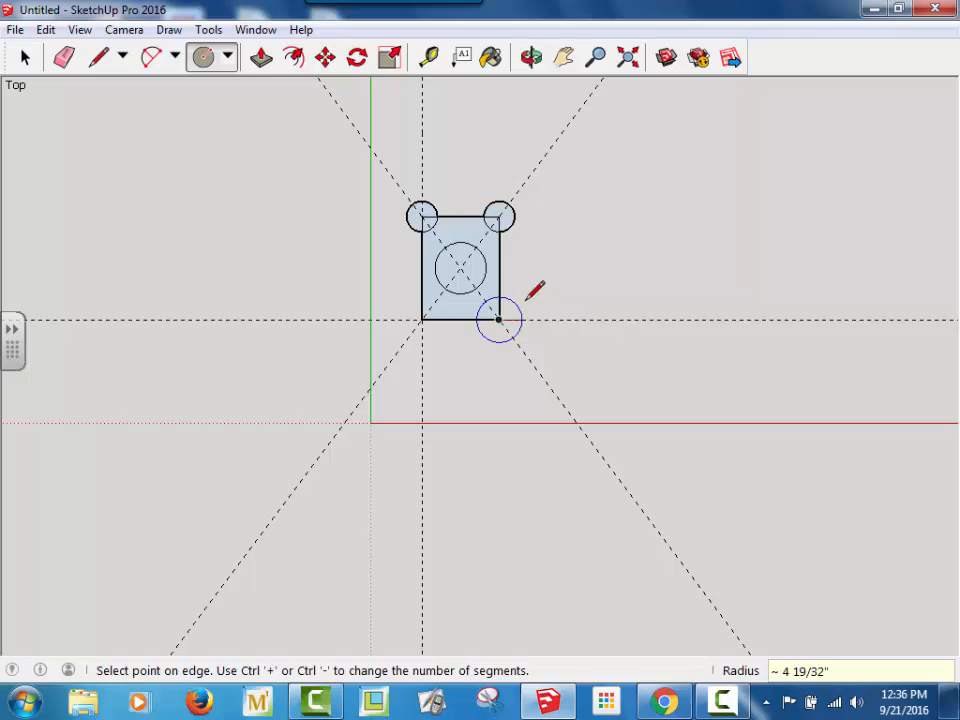
{"action": "left_click", "coordinate": [522, 302]}
{"action": "type", "text": "3"}
{"action": "key", "text": "Return"}
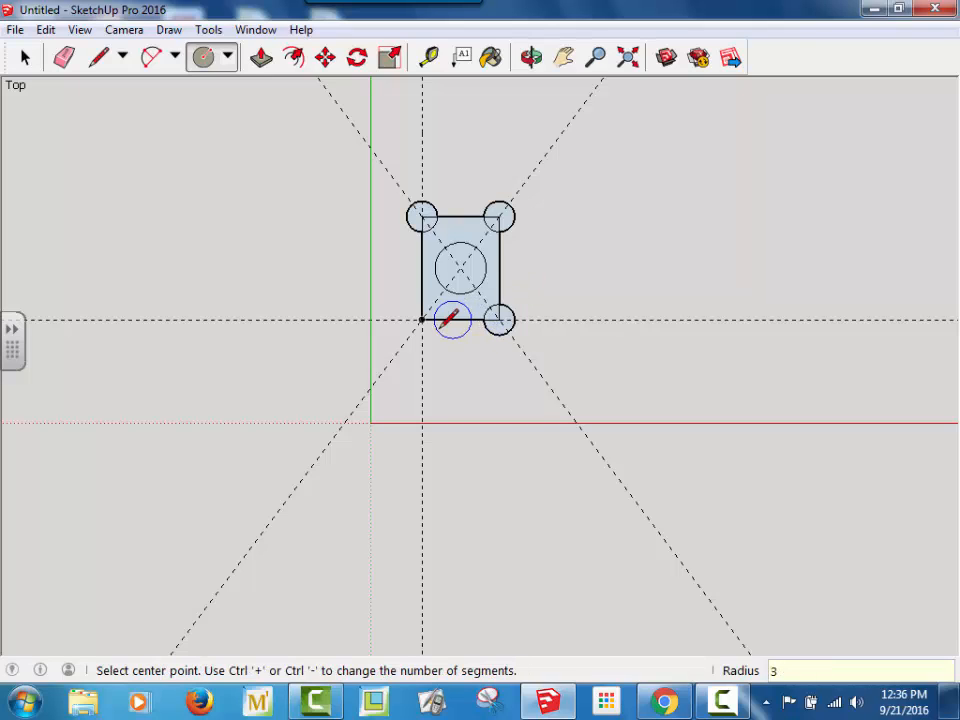
{"action": "left_click", "coordinate": [422, 320]}
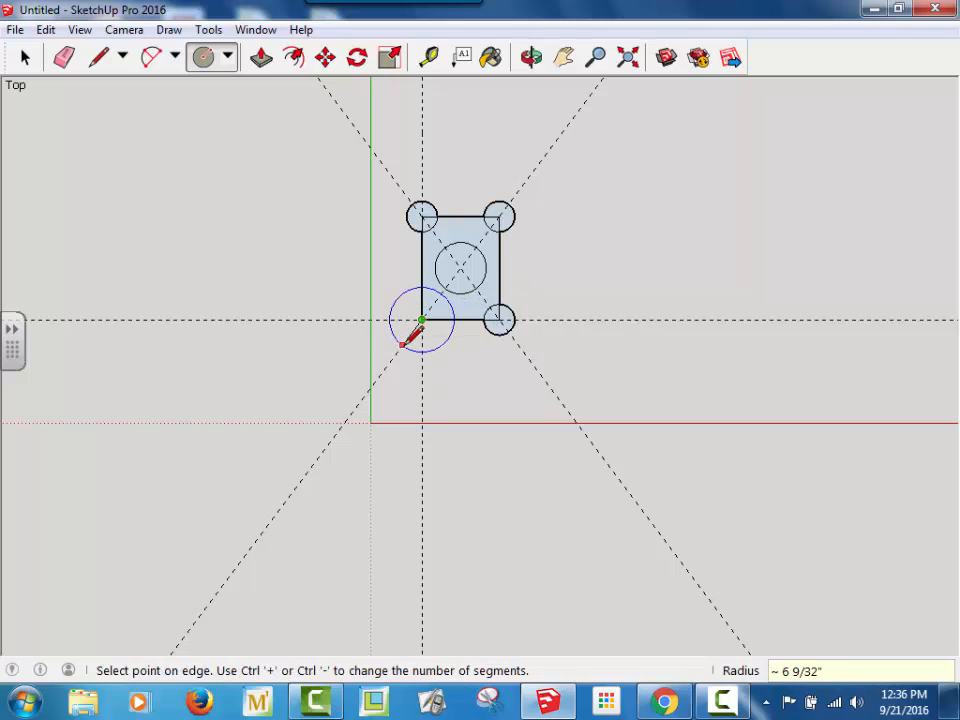
{"action": "left_click", "coordinate": [404, 340]}
{"action": "type", "text": "3"}
{"action": "key", "text": "Return"}
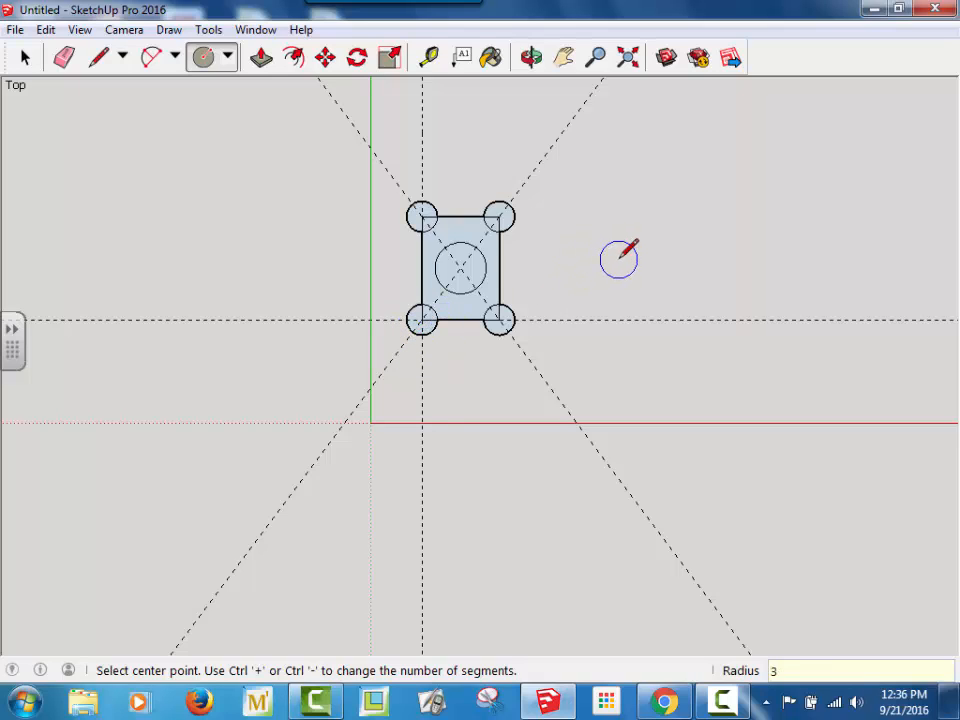
- Erase the rectangle edges and arcs inside the four corner circles, along with the horizontal and vertical guides, leaving one continuous outline
{"action": "left_click", "coordinate": [72, 62]}
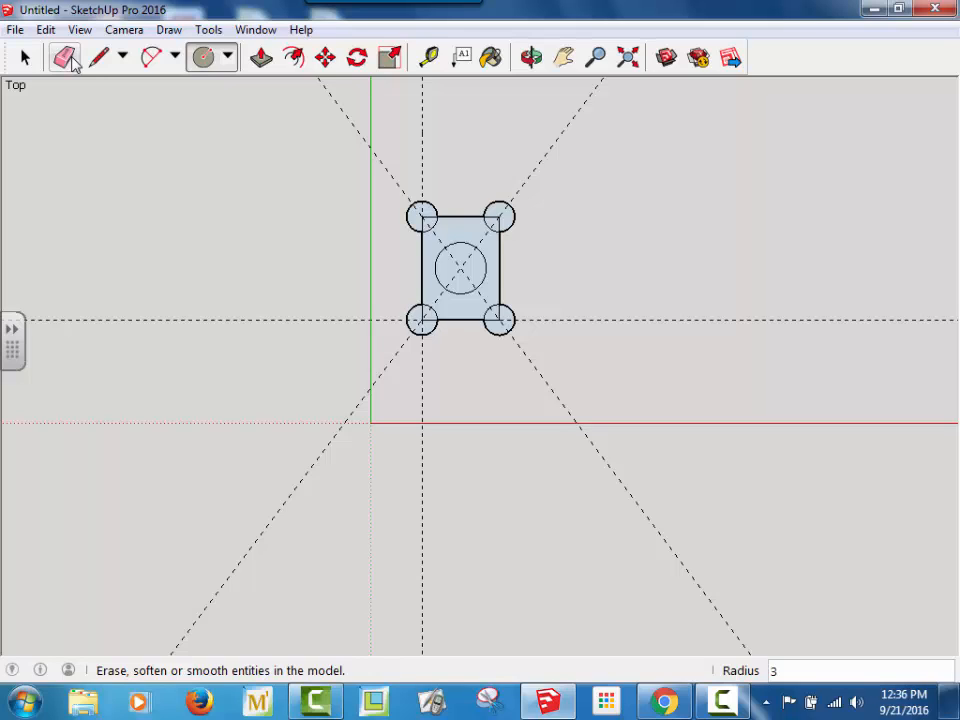
{"action": "left_click", "coordinate": [72, 62]}
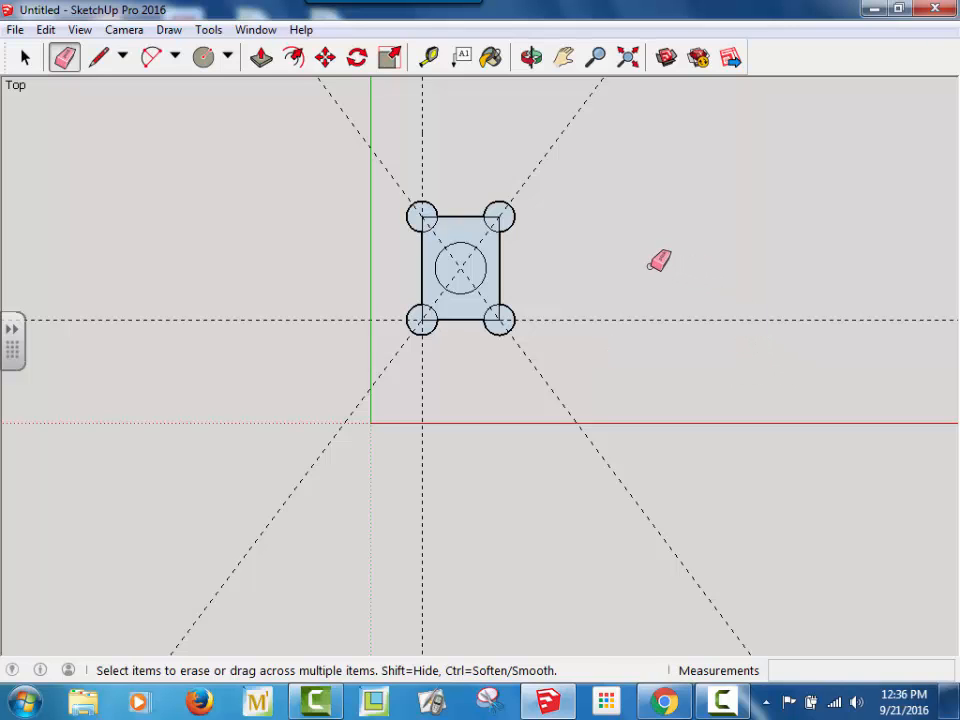
{"action": "scroll", "coordinate": [658, 262], "scroll_direction": "down", "scroll_amount": 1}
{"action": "scroll", "coordinate": [658, 261], "scroll_direction": "up", "scroll_amount": 2}
{"action": "scroll", "coordinate": [658, 262], "scroll_direction": "up", "scroll_amount": 3}
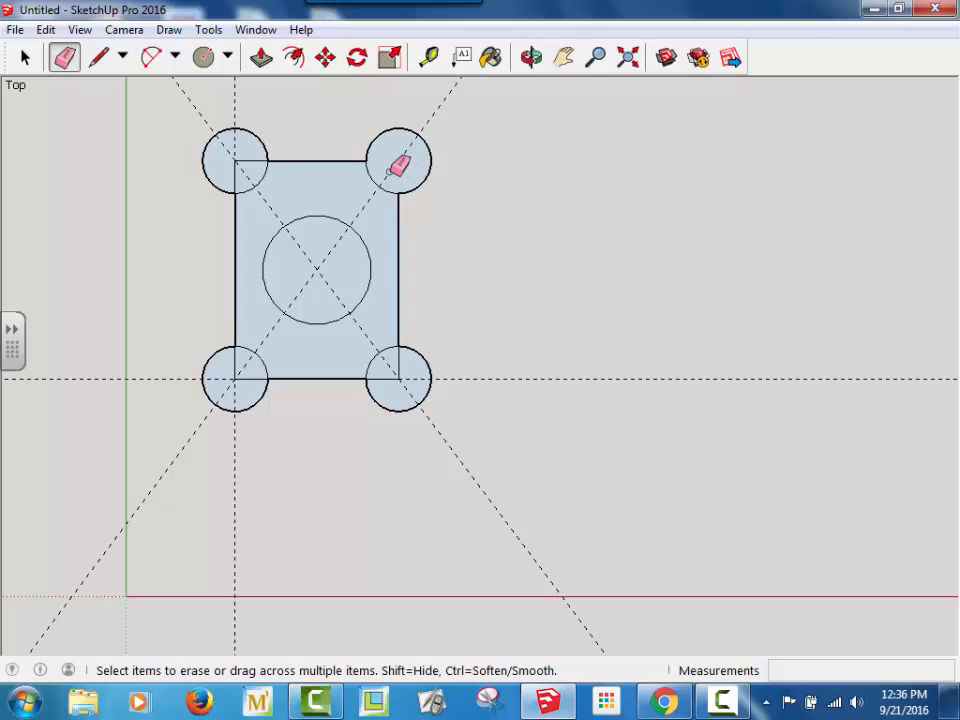
{"action": "left_click_drag", "start_coordinate": [379, 165], "coordinate": [296, 178]}
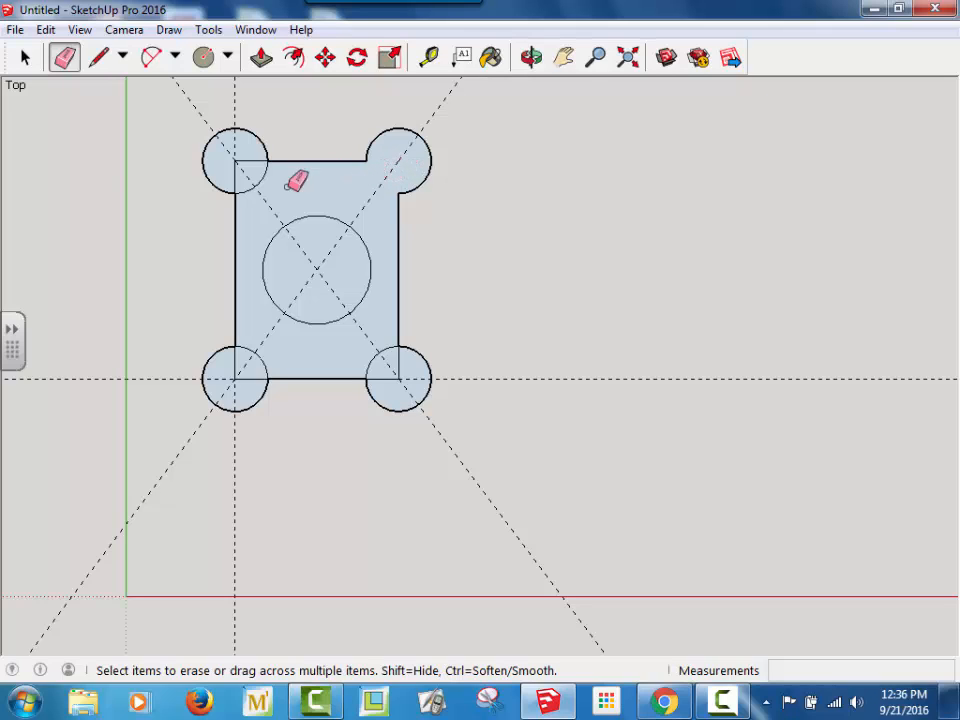
{"action": "left_click", "coordinate": [235, 178]}
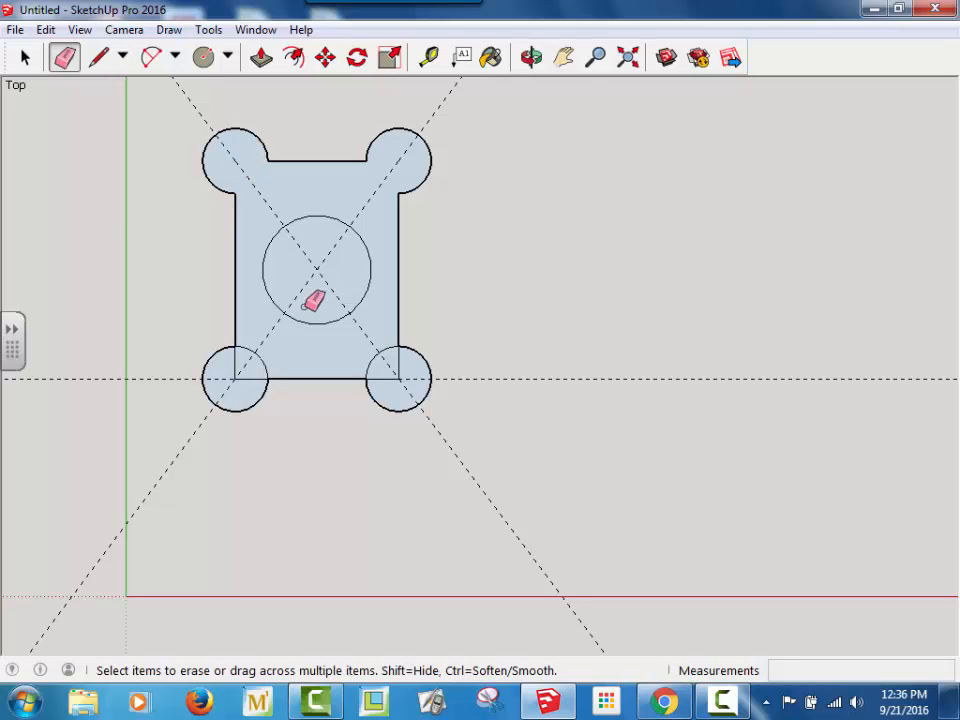
{"action": "left_click", "coordinate": [246, 380]}
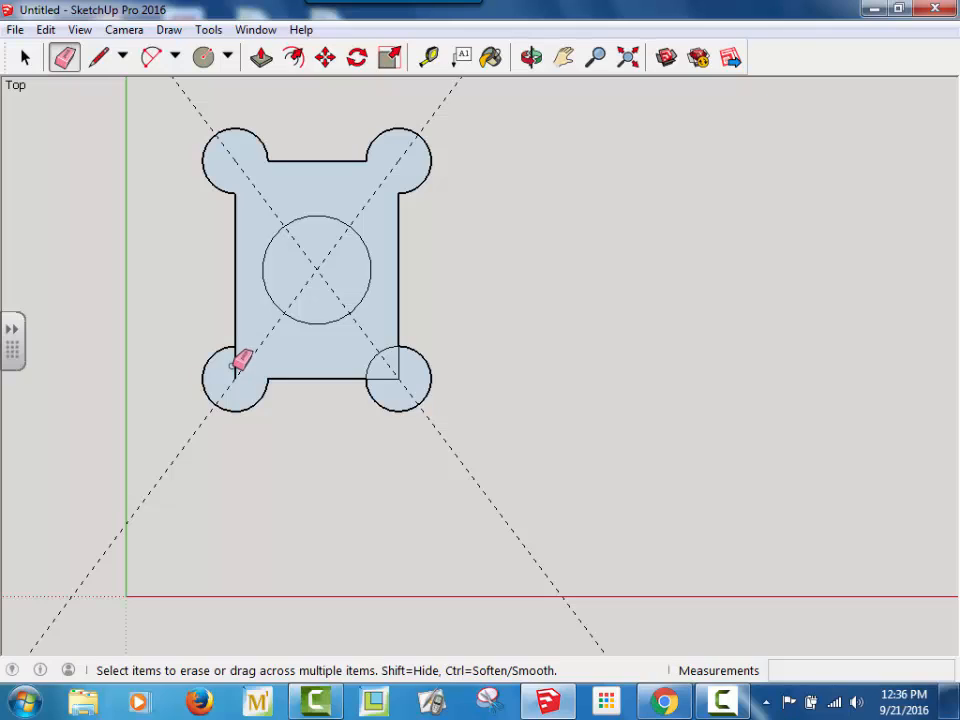
{"action": "left_click", "coordinate": [235, 364]}
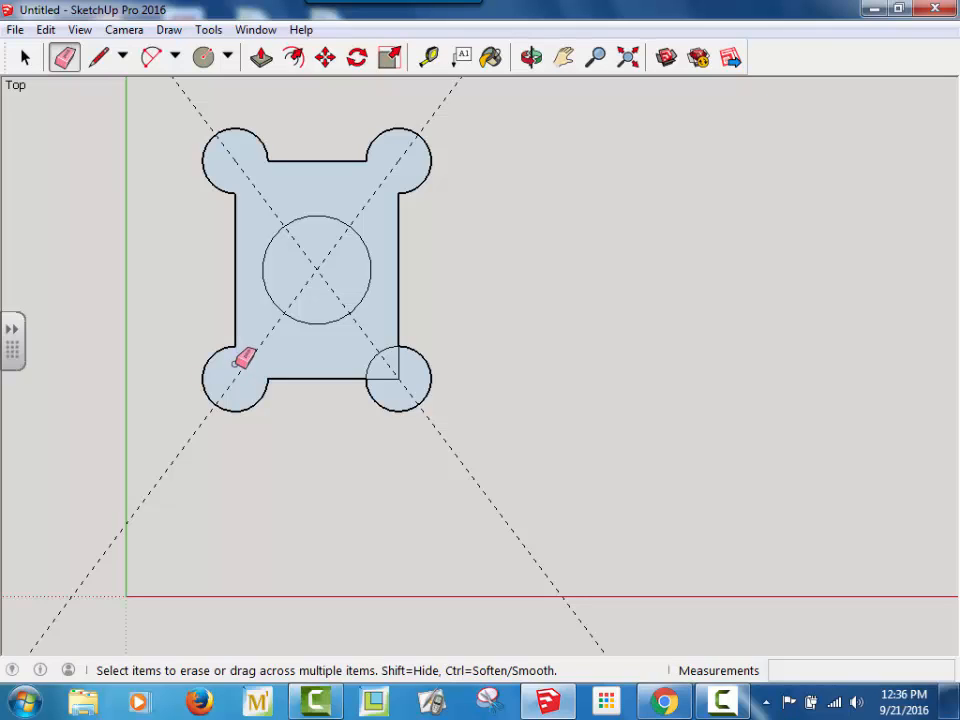
{"action": "left_click", "coordinate": [379, 380]}
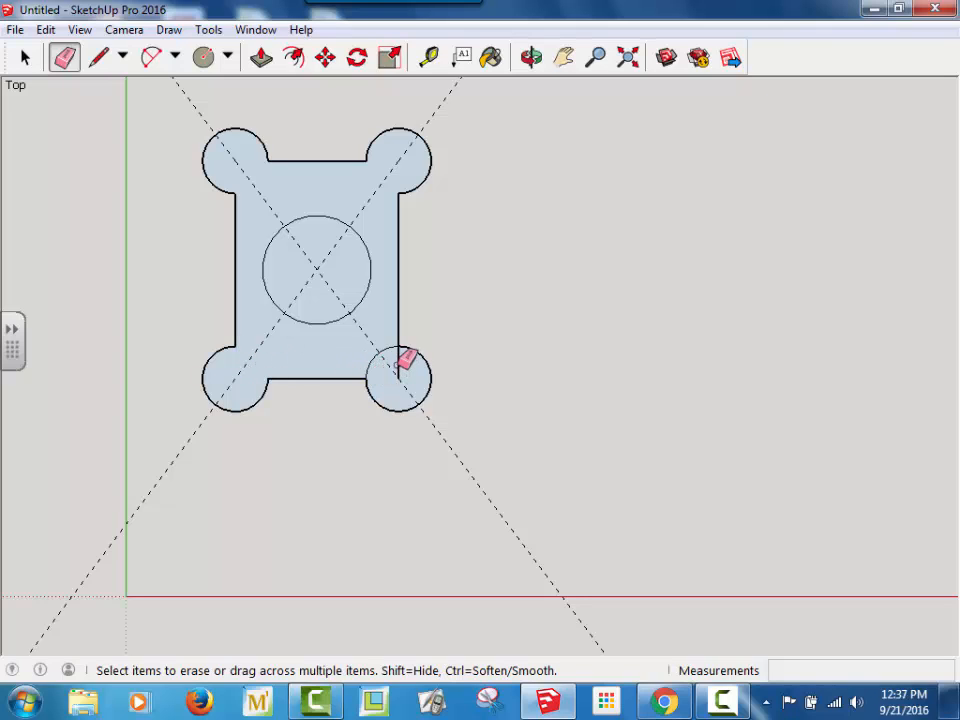
{"action": "left_click", "coordinate": [399, 366]}
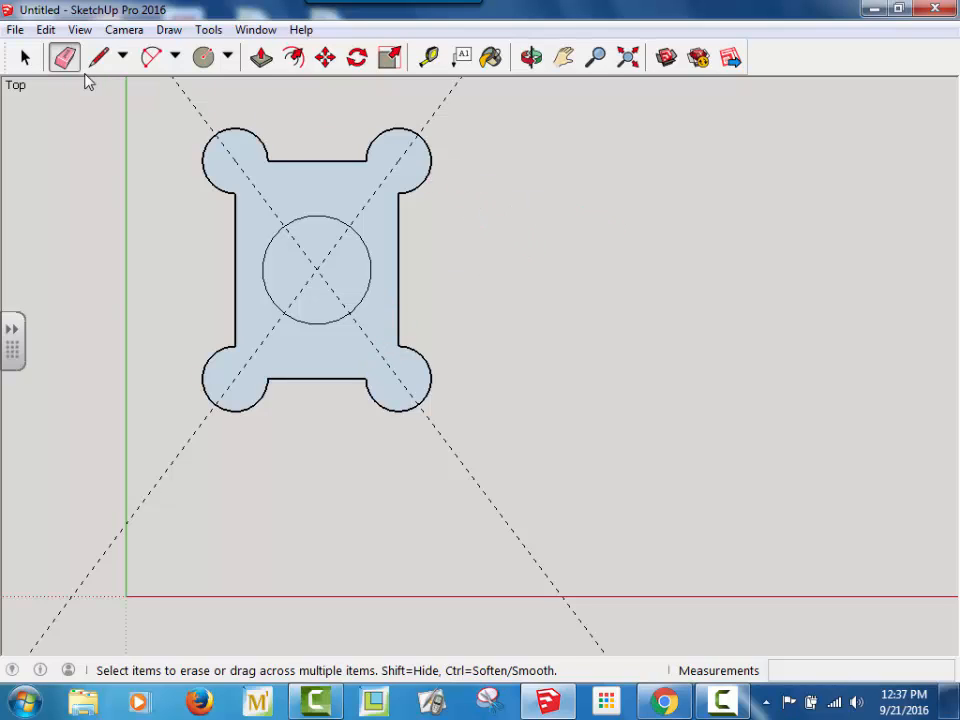
- Delete the face inside the central circle to open a hole
{"action": "left_click", "coordinate": [23, 59]}
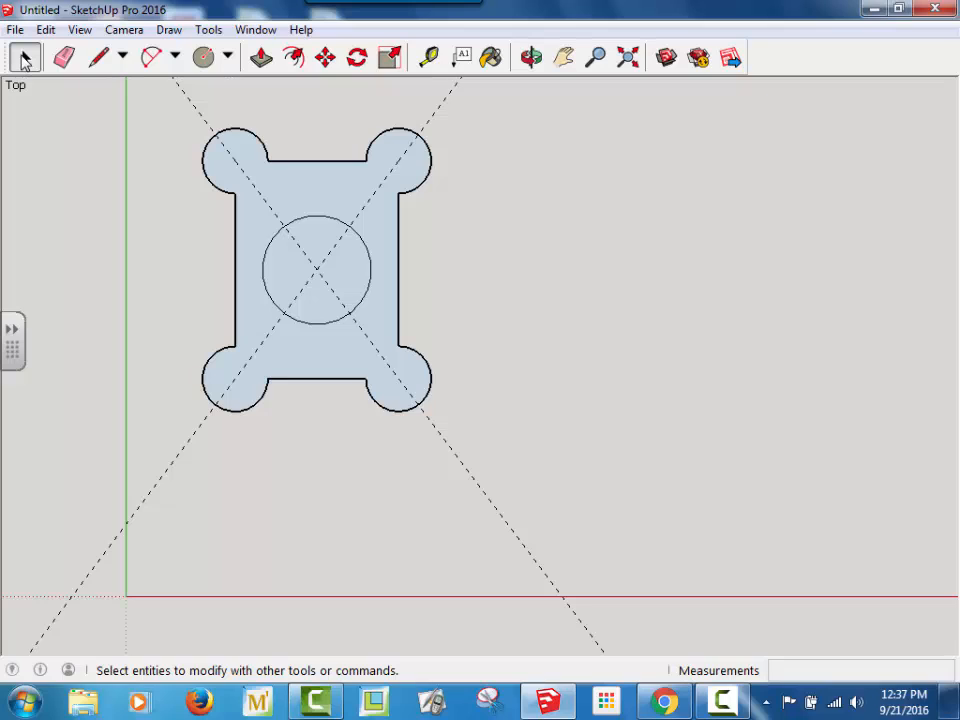
{"action": "left_click", "coordinate": [316, 251]}
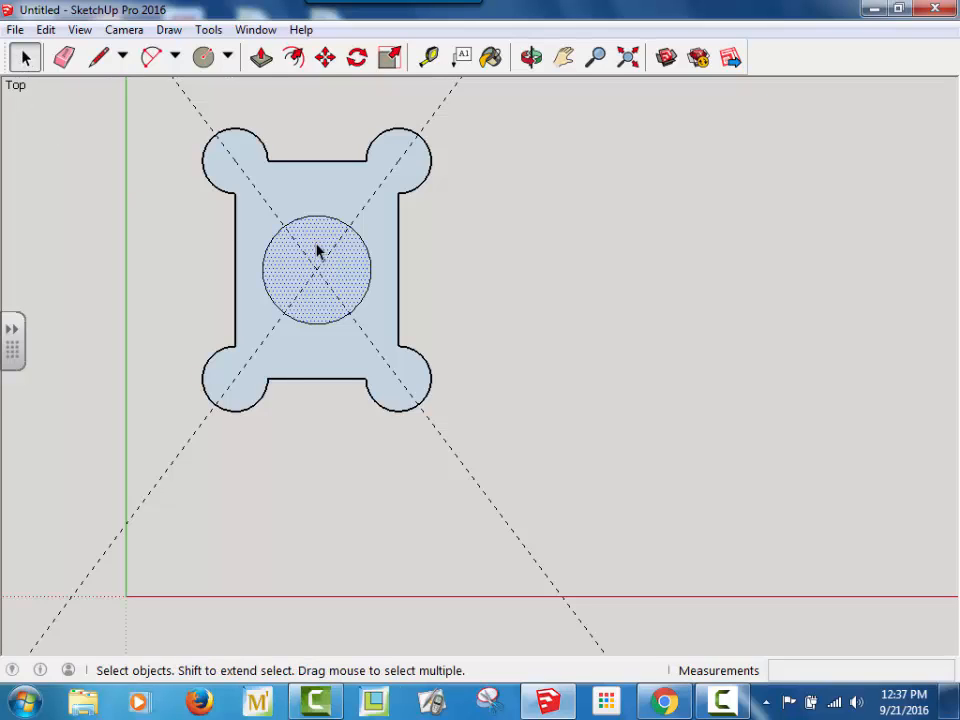
{"action": "key", "text": "Delete"}
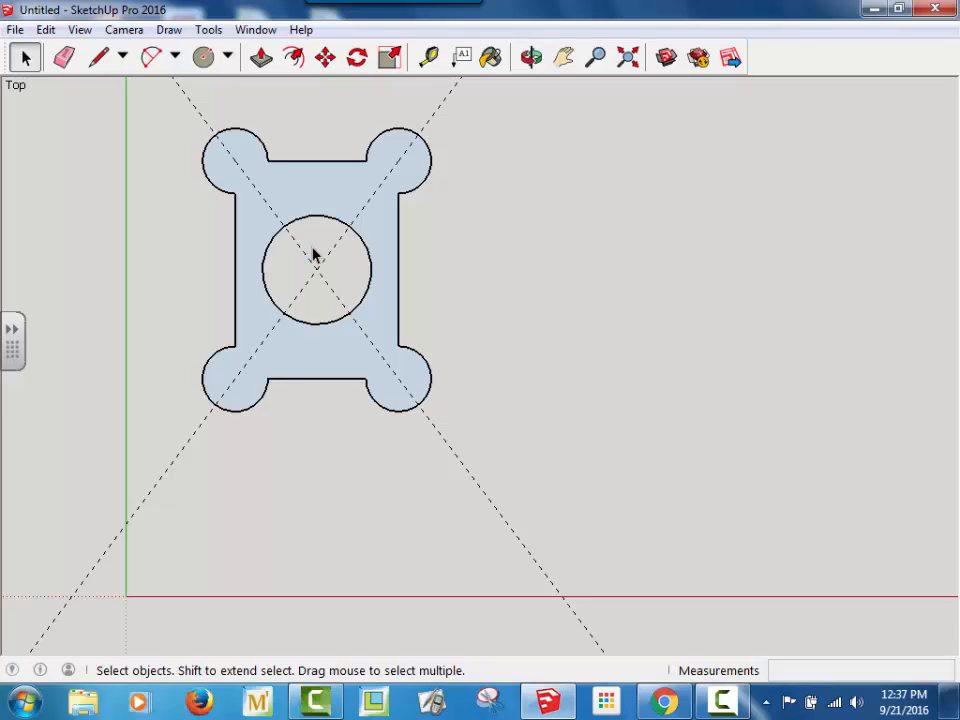